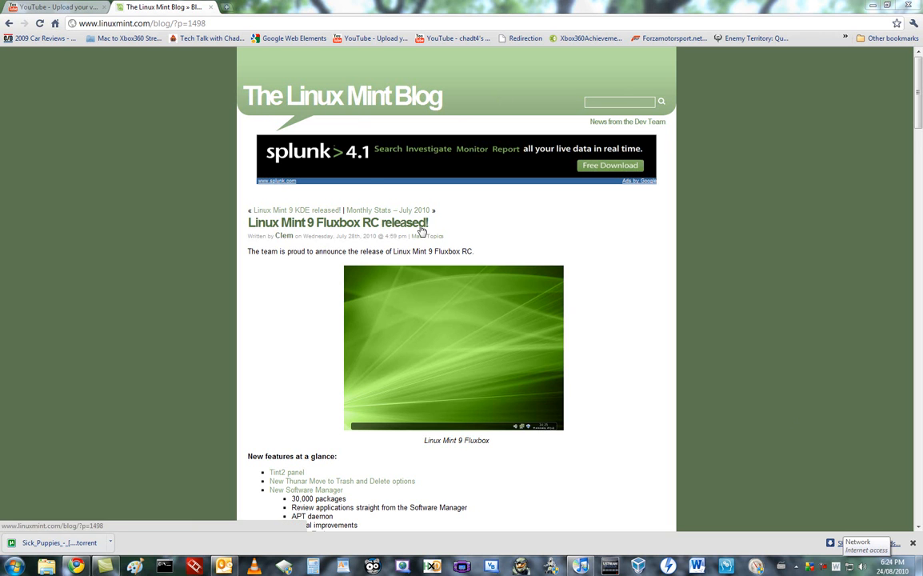
{"action": "scroll", "coordinate": [584, 248], "scroll_direction": "down", "scroll_amount": 2}
{"action": "scroll", "coordinate": [584, 248], "scroll_direction": "down", "scroll_amount": 1}
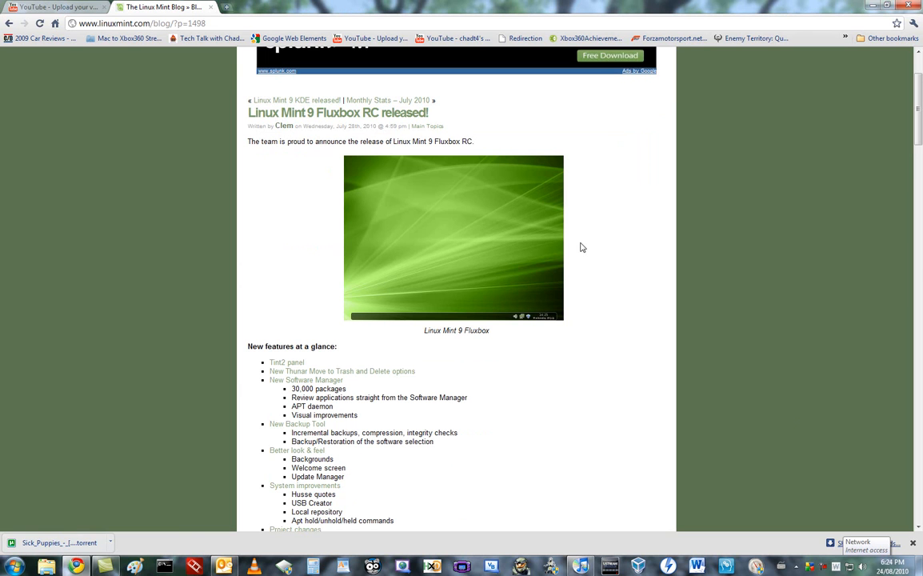
{"action": "scroll", "coordinate": [579, 247], "scroll_direction": "down", "scroll_amount": 1}
{"action": "scroll", "coordinate": [579, 246], "scroll_direction": "down", "scroll_amount": 2}
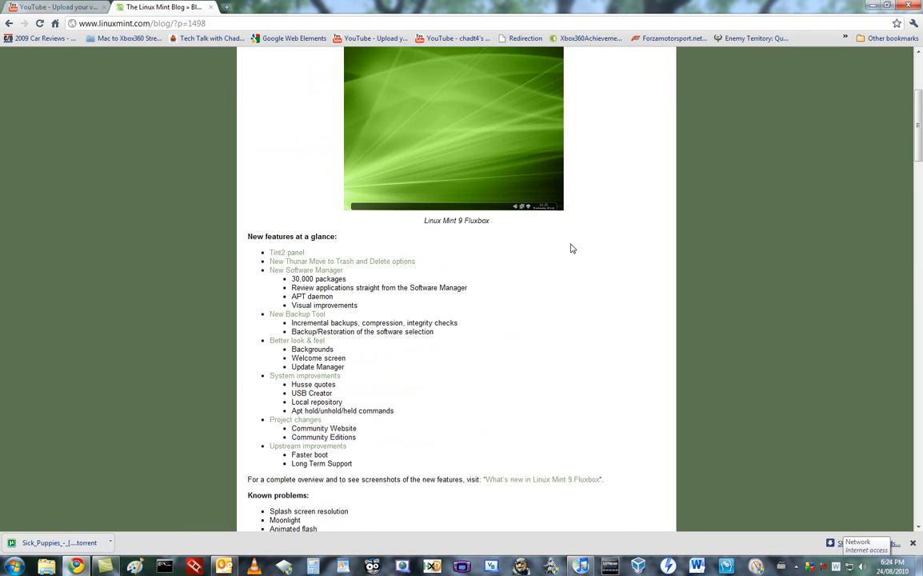
{"action": "scroll", "coordinate": [579, 246], "scroll_direction": "down", "scroll_amount": 2}
{"action": "scroll", "coordinate": [579, 246], "scroll_direction": "down", "scroll_amount": 2}
{"action": "scroll", "coordinate": [569, 244], "scroll_direction": "down", "scroll_amount": 2}
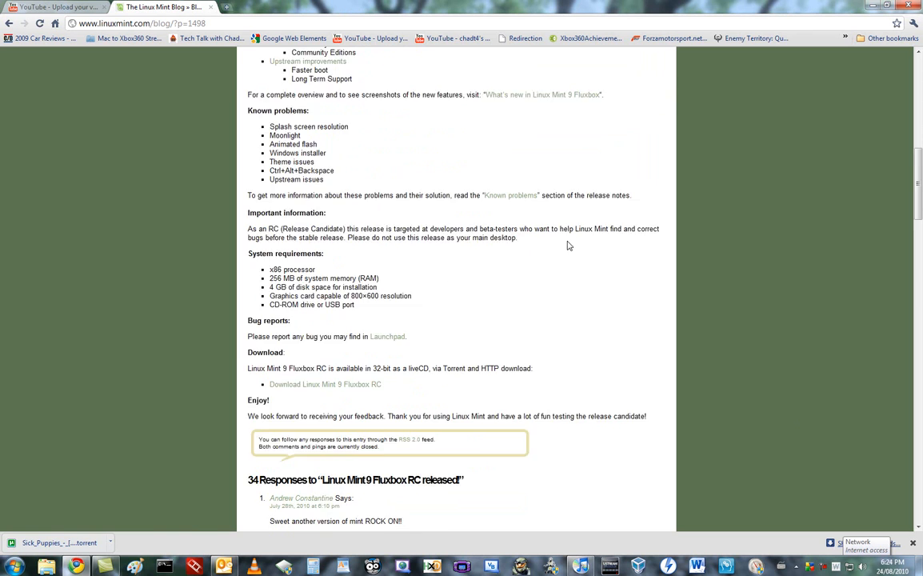
{"action": "scroll", "coordinate": [570, 245], "scroll_direction": "down", "scroll_amount": 2}
{"action": "scroll", "coordinate": [557, 246], "scroll_direction": "up", "scroll_amount": 8}
{"action": "scroll", "coordinate": [557, 246], "scroll_direction": "up", "scroll_amount": 3}
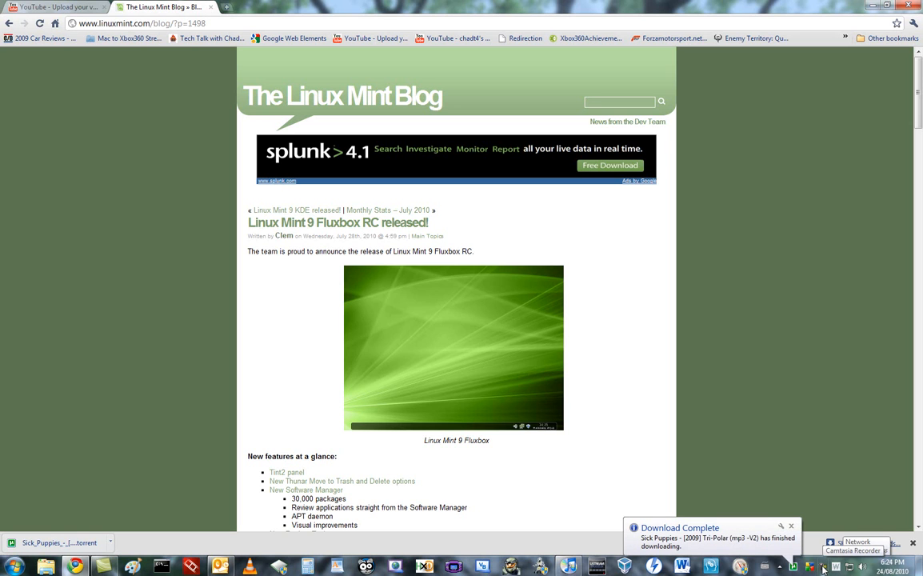
{"action": "right_click", "coordinate": [824, 566]}
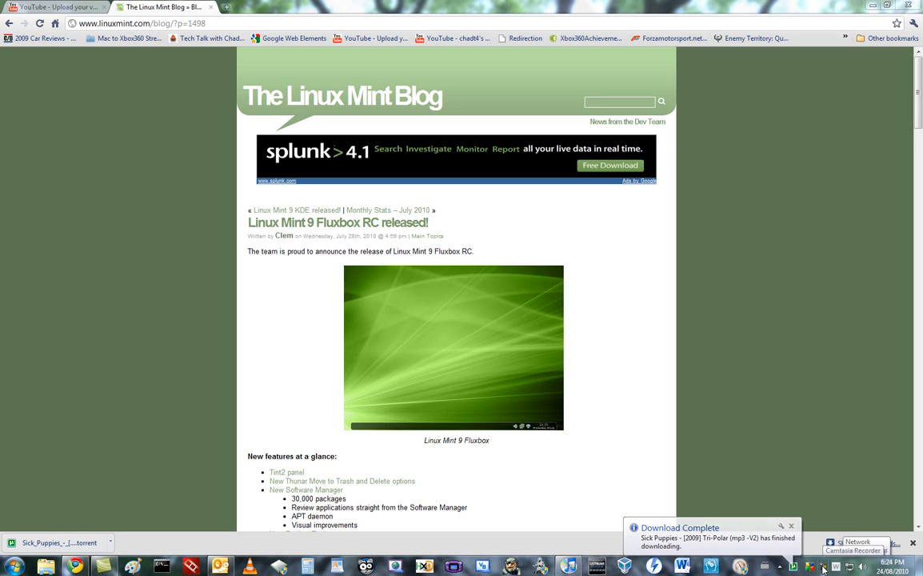